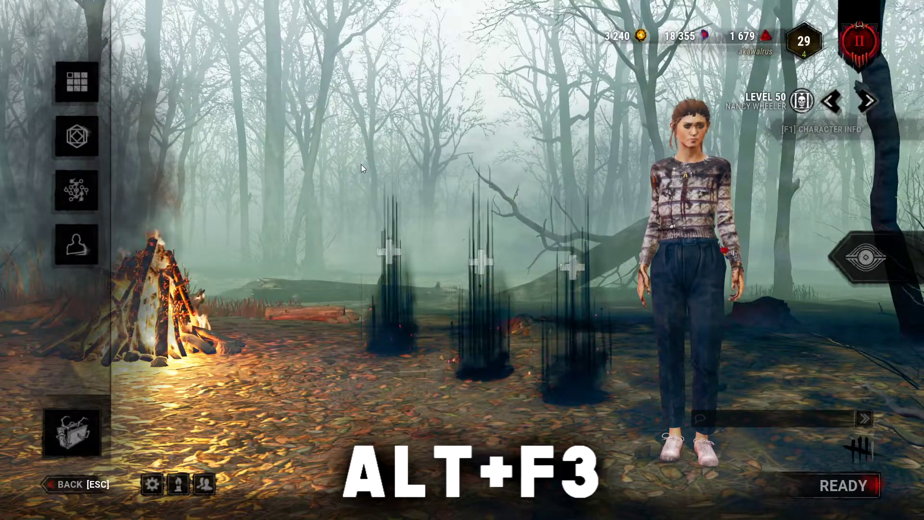
Open the Game Filter overlay and add Brightness / Contrast and Color filters to style 1
{"action": "key", "text": "alt+F3"}
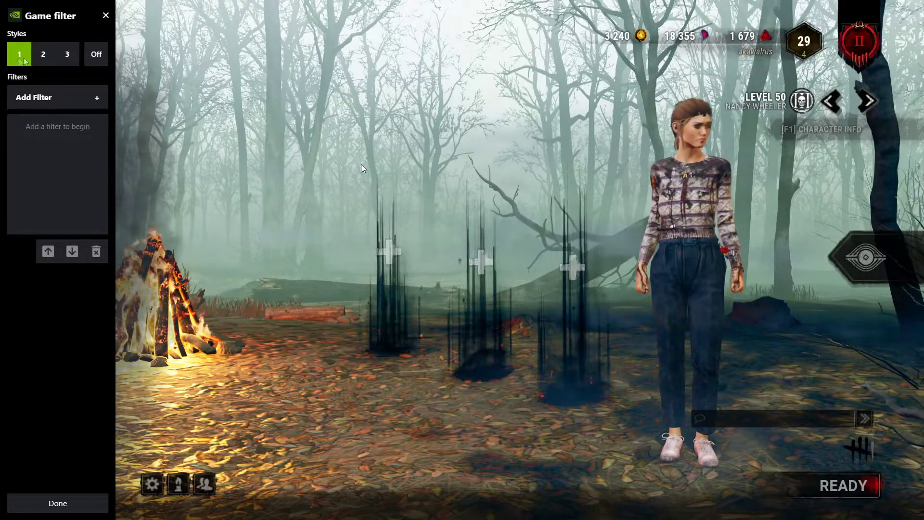
{"action": "left_click", "coordinate": [70, 102]}
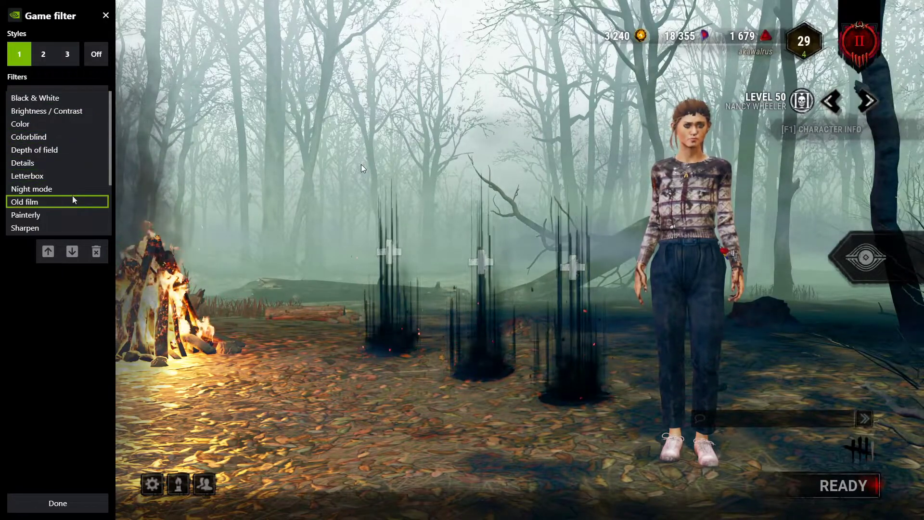
{"action": "scroll", "coordinate": [72, 202], "scroll_direction": "down", "scroll_amount": 2}
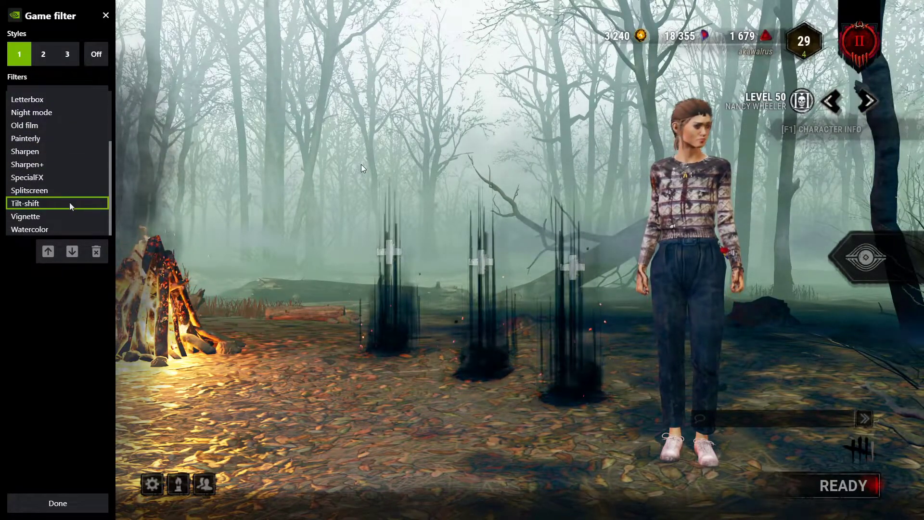
{"action": "scroll", "coordinate": [70, 202], "scroll_direction": "up", "scroll_amount": 2}
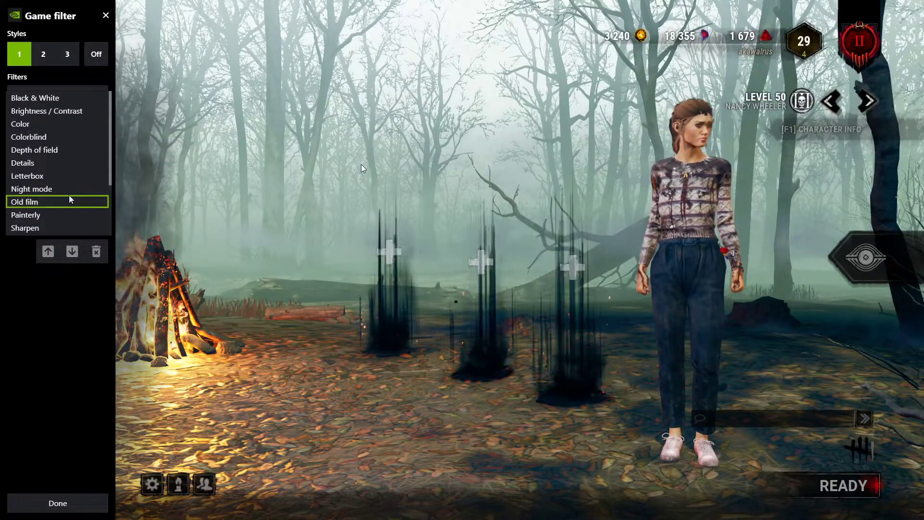
{"action": "left_click", "coordinate": [70, 108]}
{"action": "left_click", "coordinate": [70, 106]}
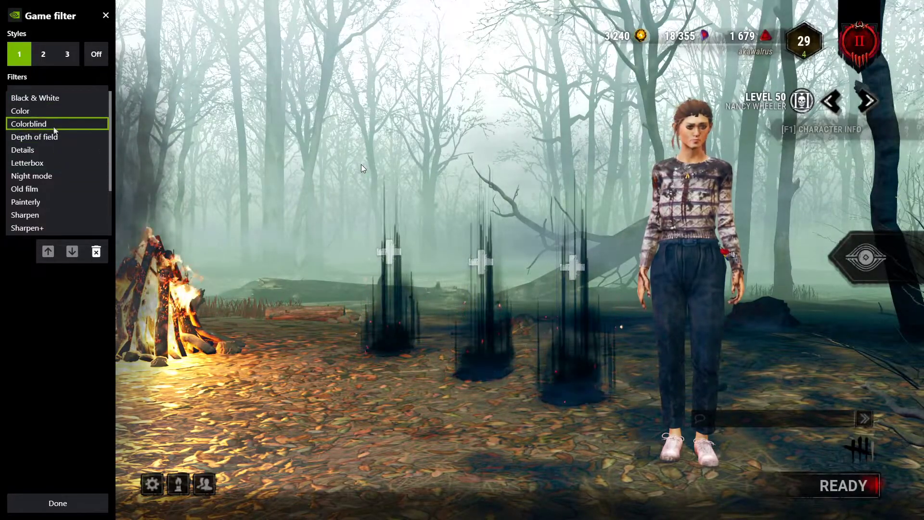
{"action": "left_click", "coordinate": [72, 110]}
{"action": "left_click", "coordinate": [59, 97]}
{"action": "scroll", "coordinate": [62, 192], "scroll_direction": "down", "scroll_amount": 2}
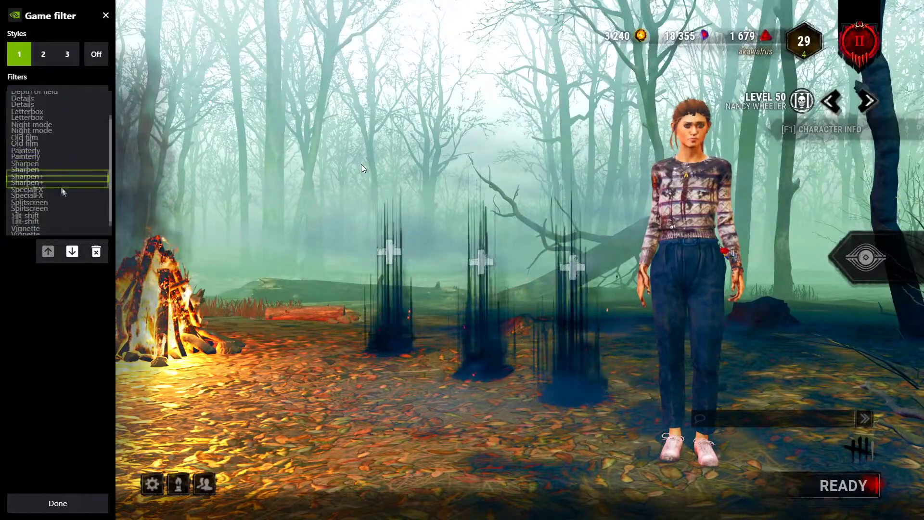
Add a Sharpen filter and set Brightness / Contrast Exposure to 10%
{"action": "left_click", "coordinate": [56, 153]}
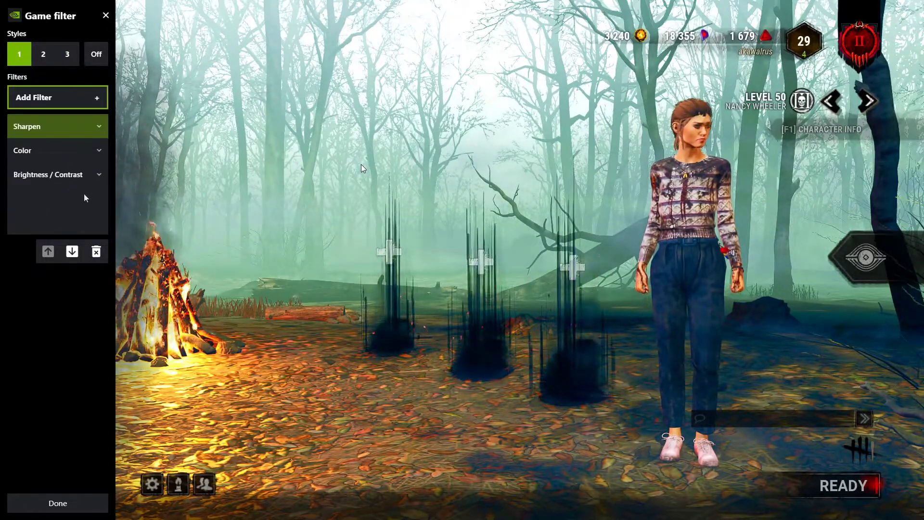
{"action": "left_click", "coordinate": [72, 174]}
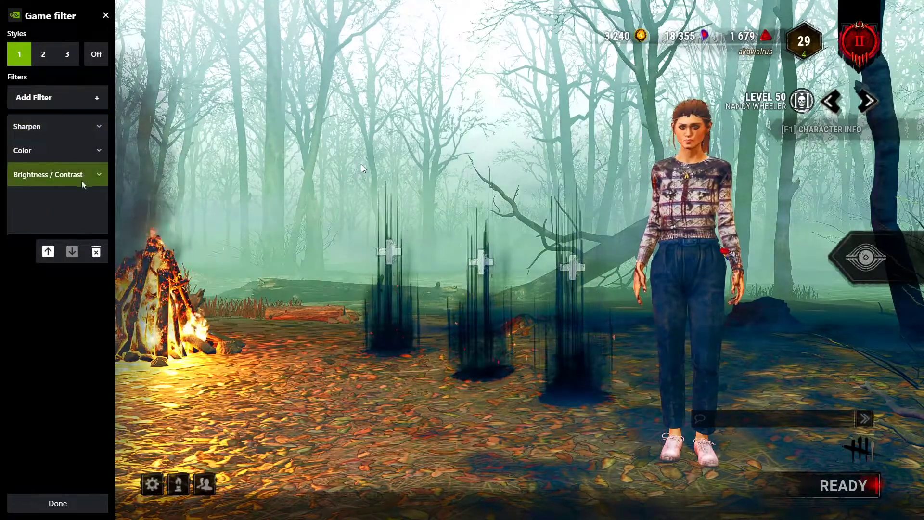
{"action": "mouse_move", "coordinate": [64, 204]}
{"action": "left_mouse_down"}
{"action": "mouse_move", "coordinate": [72, 204]}
{"action": "mouse_move", "coordinate": [64, 204]}
{"action": "left_mouse_up"}
Raise the Sharpen filter's intensity to 77%
{"action": "left_click", "coordinate": [58, 151]}
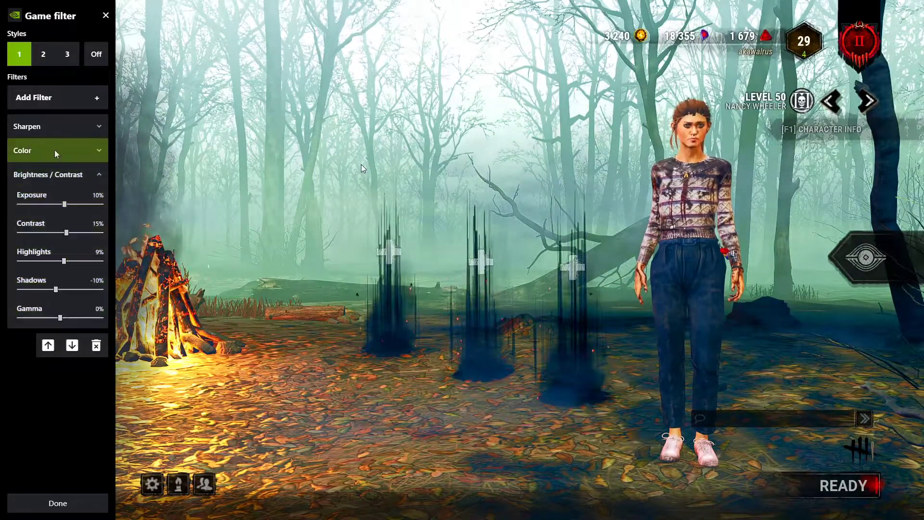
{"action": "left_click", "coordinate": [82, 150]}
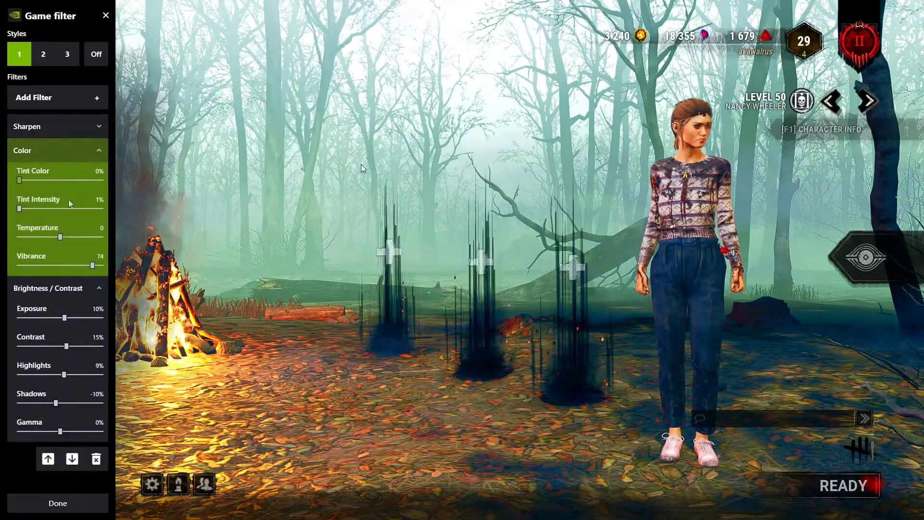
{"action": "left_click", "coordinate": [81, 126]}
{"action": "left_click_drag", "start_coordinate": [78, 156], "coordinate": [82, 156]}
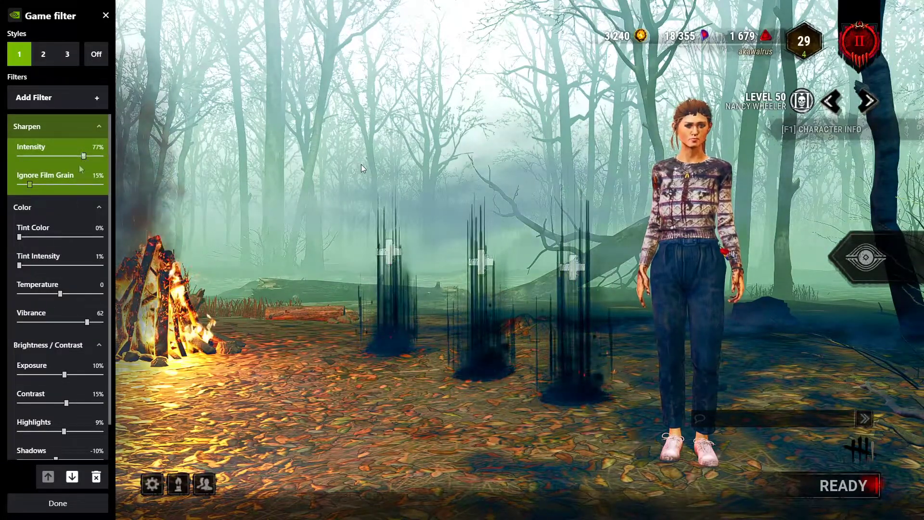
{"action": "left_click", "coordinate": [86, 121]}
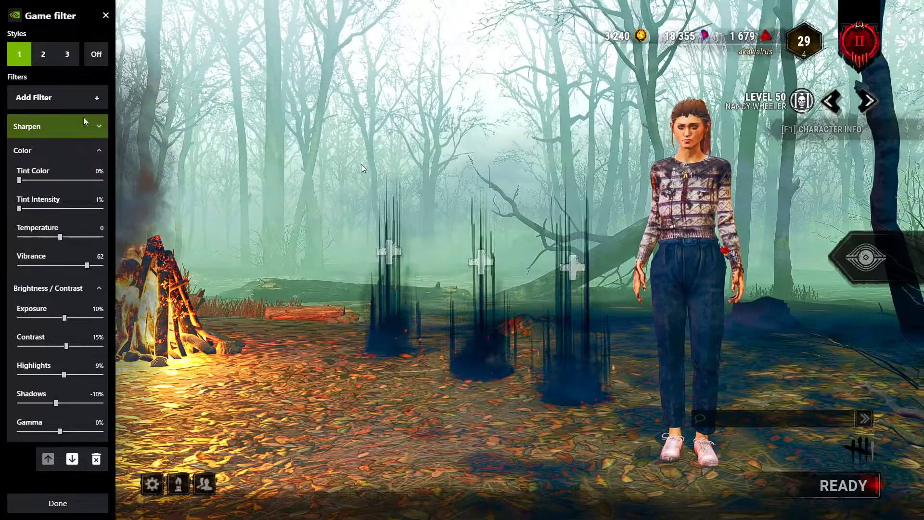
Compare filters off against style 1, then close the Game Filter overlay
{"action": "left_click", "coordinate": [97, 61]}
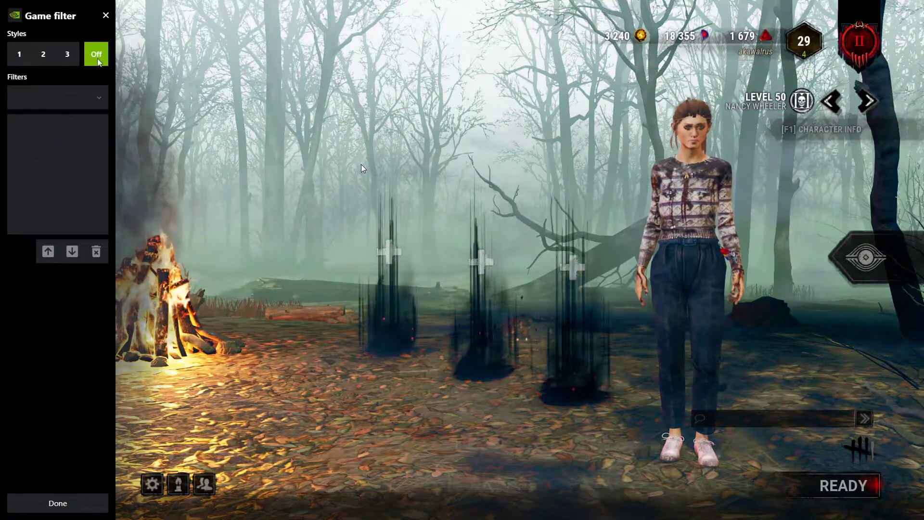
{"action": "left_click", "coordinate": [23, 56]}
{"action": "key", "text": "alt+f3"}
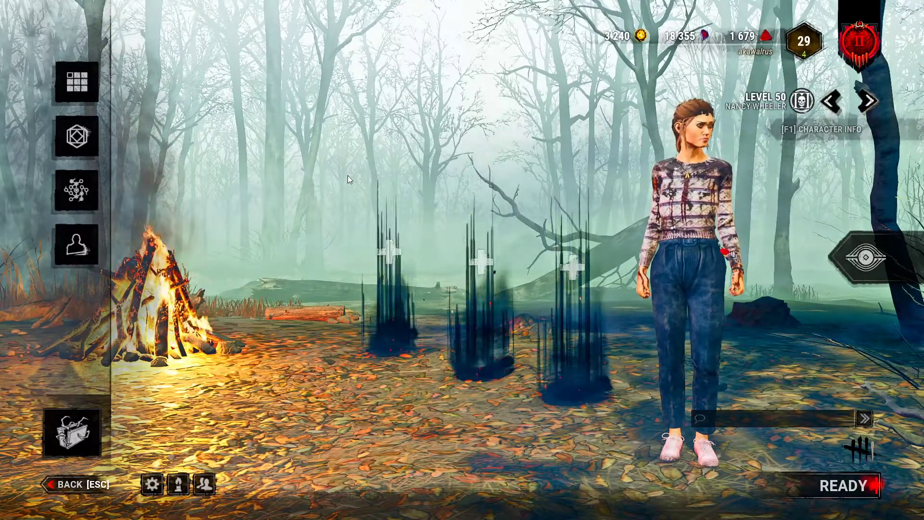
Switch from the Dead by Daylight lobby to the Chrome new tab window
{"action": "key", "text": "alt+Tab"}
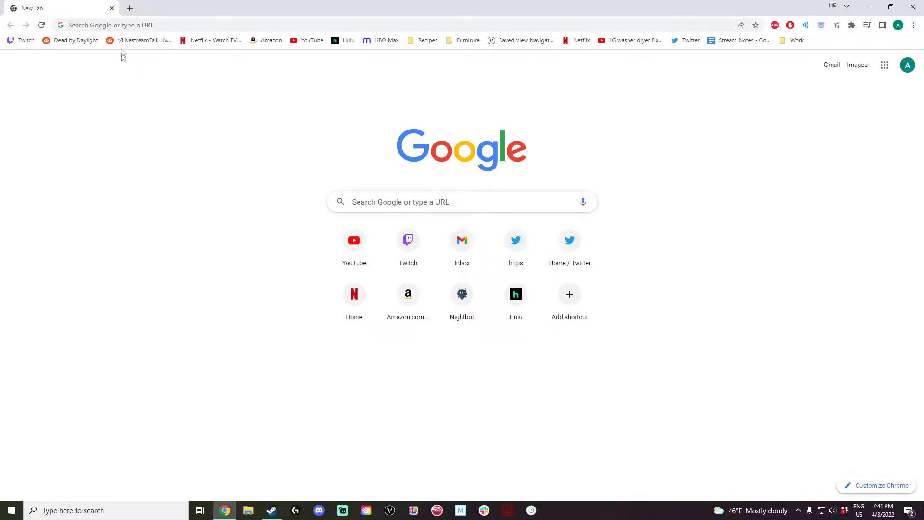
Download the ReShade 5.0.2 setup from reshade.me and run it
{"action": "left_click", "coordinate": [120, 25]}
{"action": "type", "text": "reshade."}
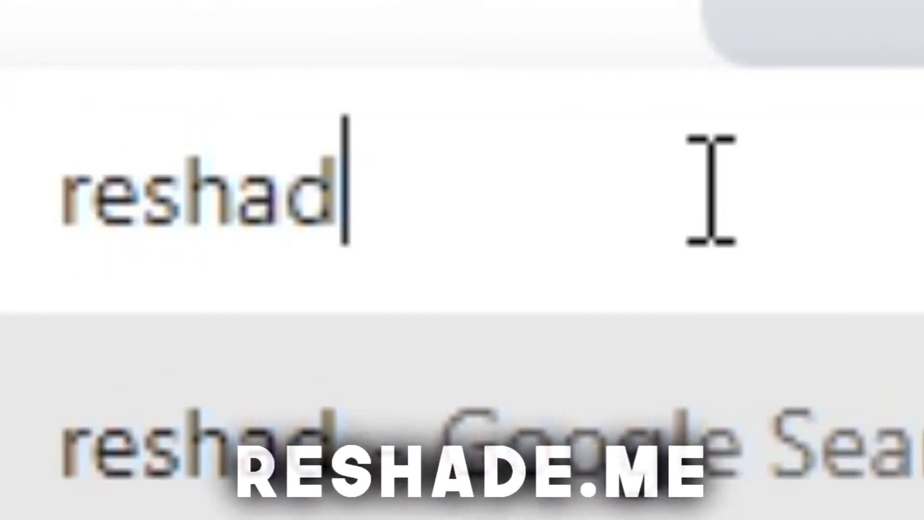
{"action": "type", "text": "me"}
{"action": "key", "text": "Return"}
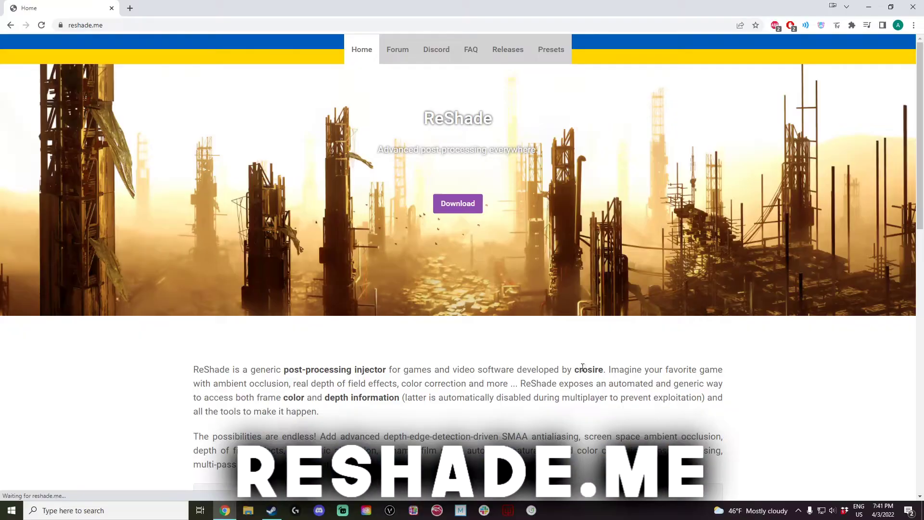
{"action": "left_click", "coordinate": [457, 203]}
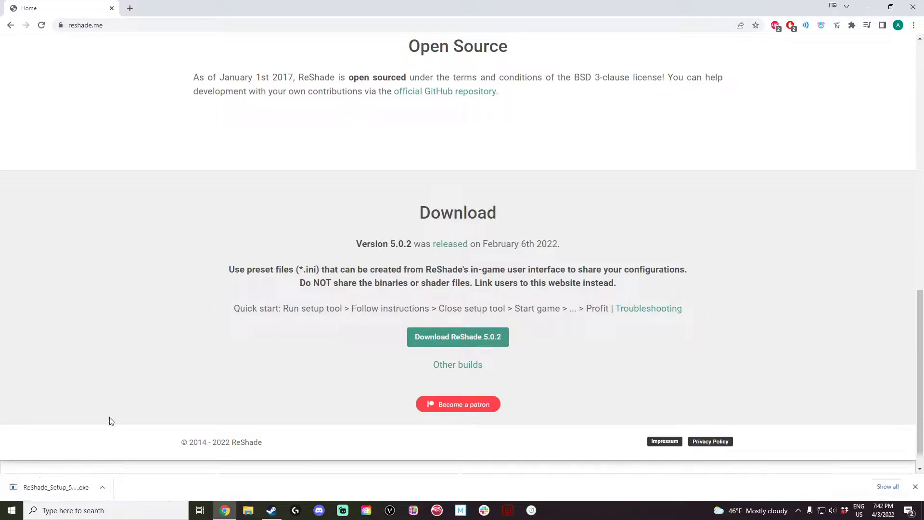
{"action": "left_click", "coordinate": [68, 488]}
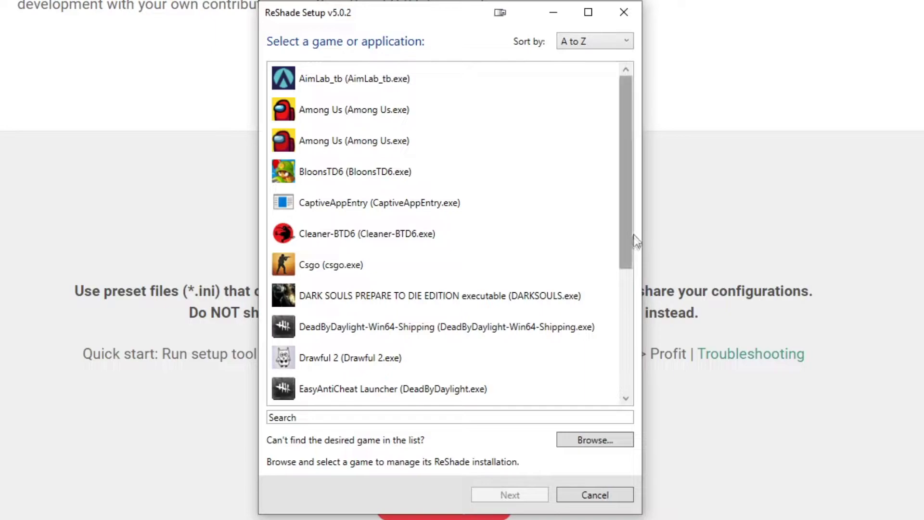
Select DeadByDaylight-Win64-Shipping as the target game and continue to the API choice
{"action": "scroll", "coordinate": [631, 213], "scroll_direction": "down", "scroll_amount": 3}
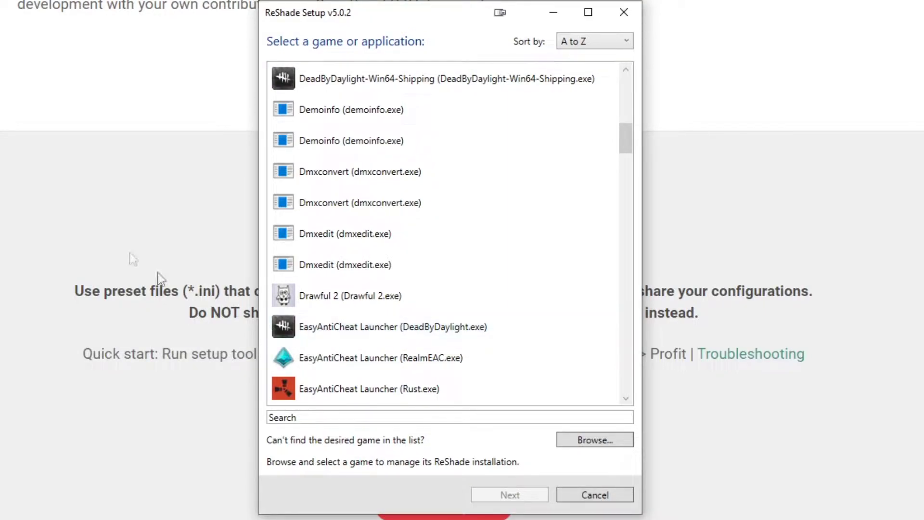
{"action": "left_click", "coordinate": [489, 78]}
{"action": "left_click", "coordinate": [528, 496]}
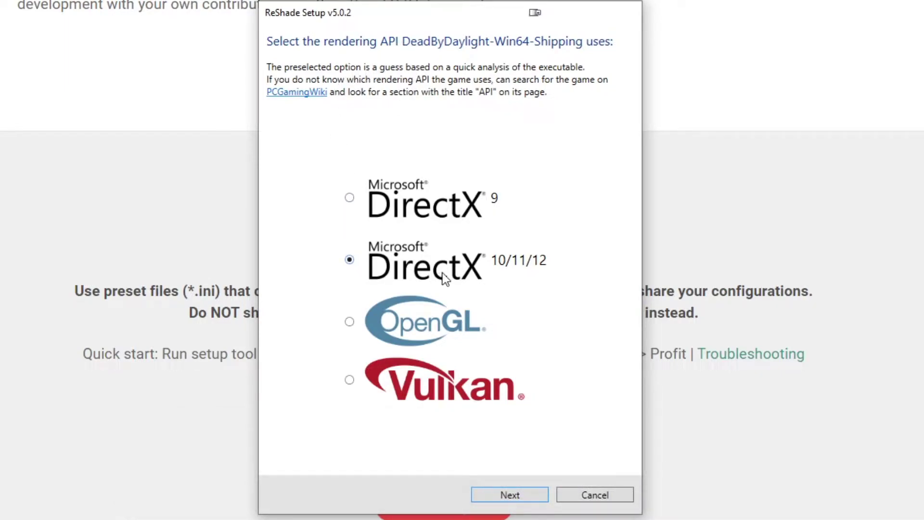
Accept DirectX 10/11/12, modify the existing install with all effect packages, and finish
{"action": "left_click", "coordinate": [529, 492]}
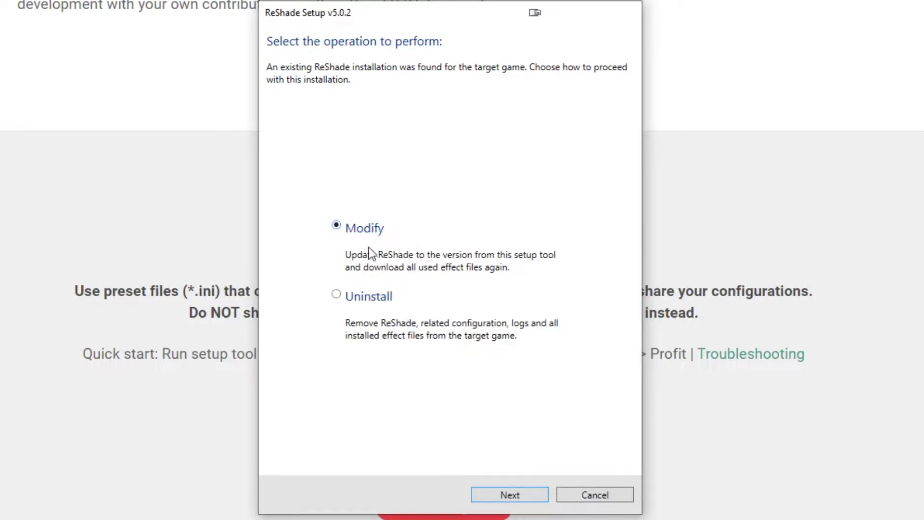
{"action": "left_click", "coordinate": [518, 494]}
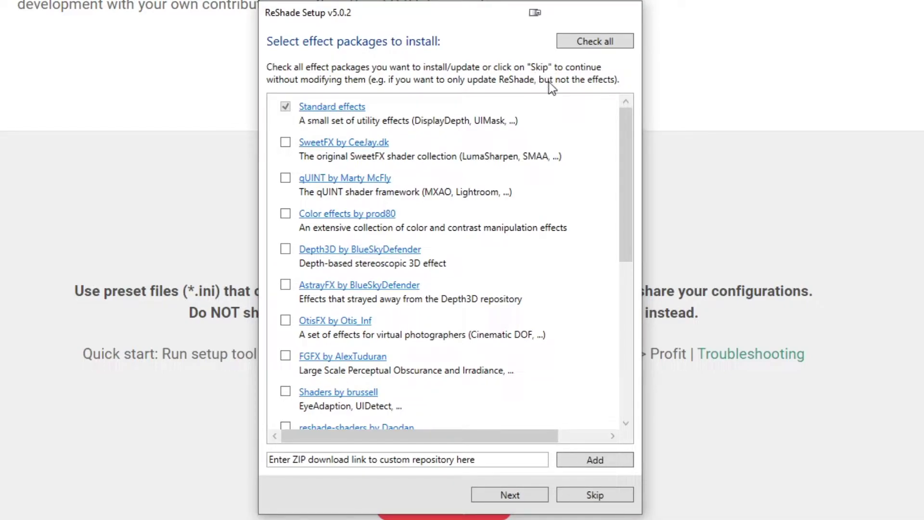
{"action": "left_click", "coordinate": [597, 43]}
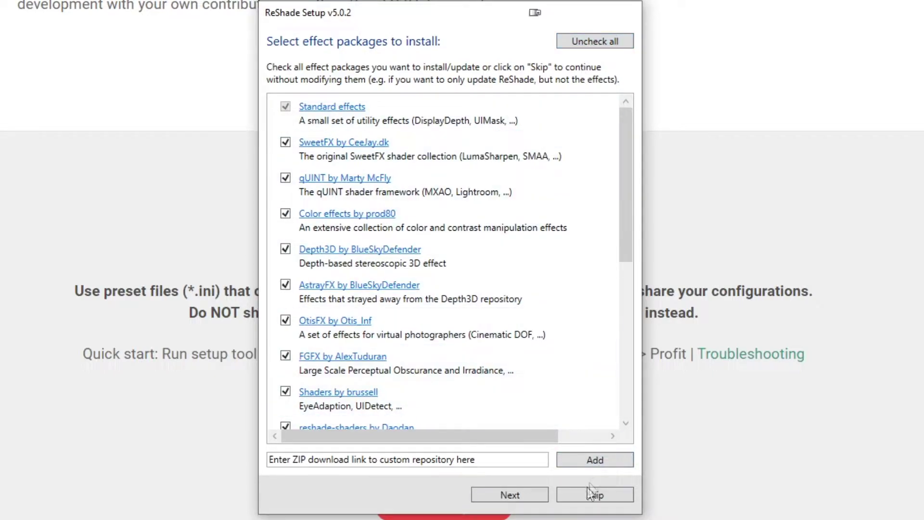
{"action": "left_click", "coordinate": [524, 495]}
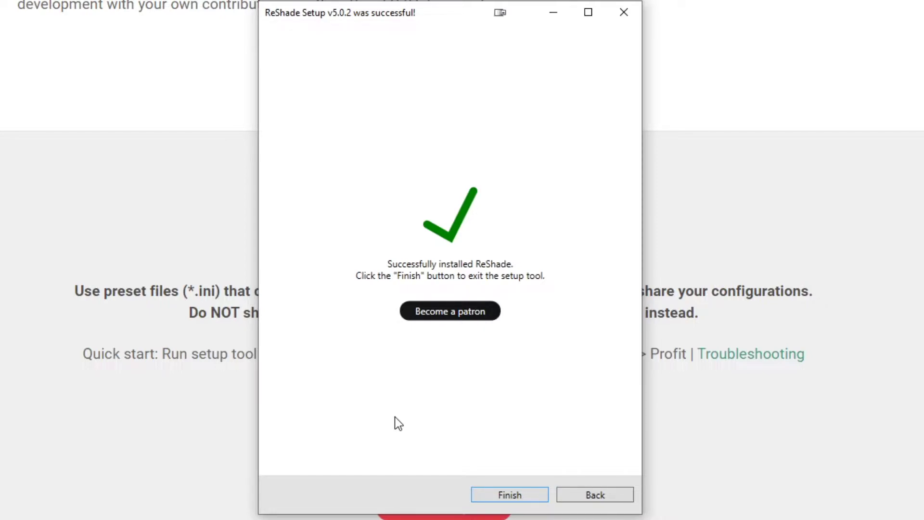
{"action": "left_click", "coordinate": [491, 496]}
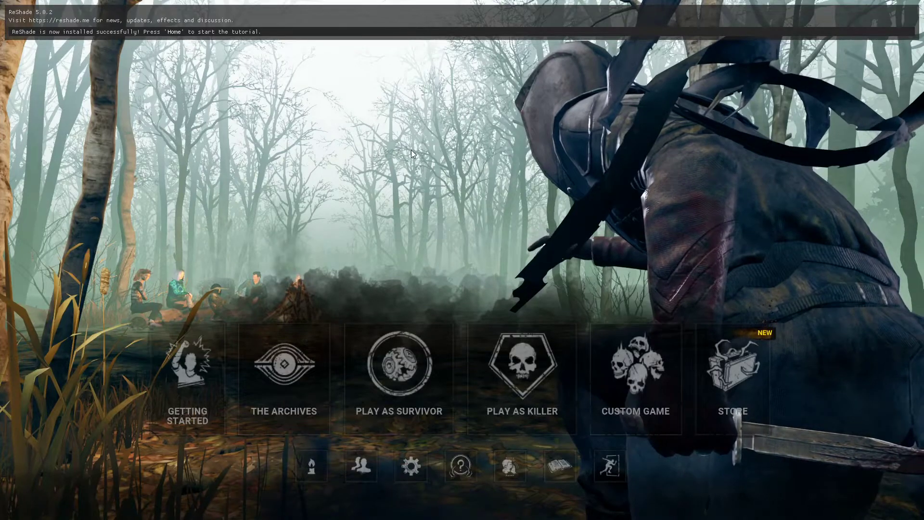
Open the ReShade overlay in-game and switch to the akawalrus brighter preset
{"action": "key", "text": "Home"}
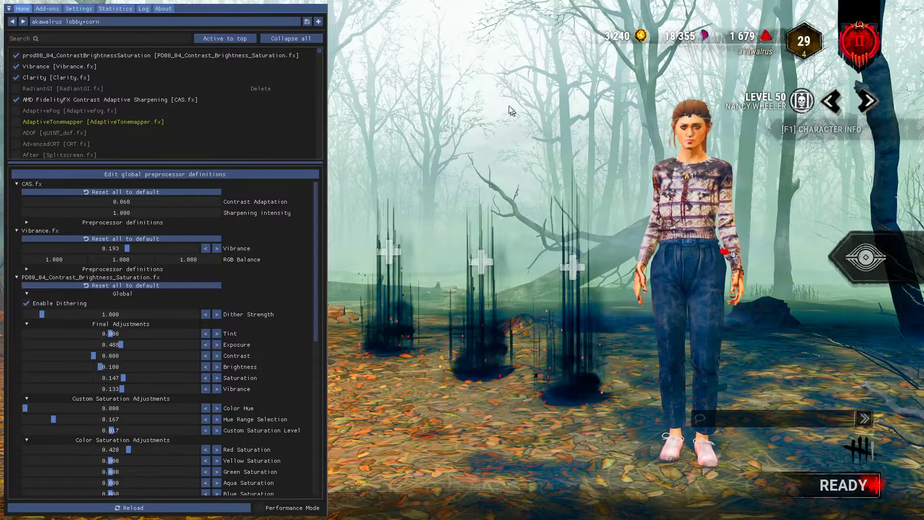
{"action": "key", "text": "Page_Down"}
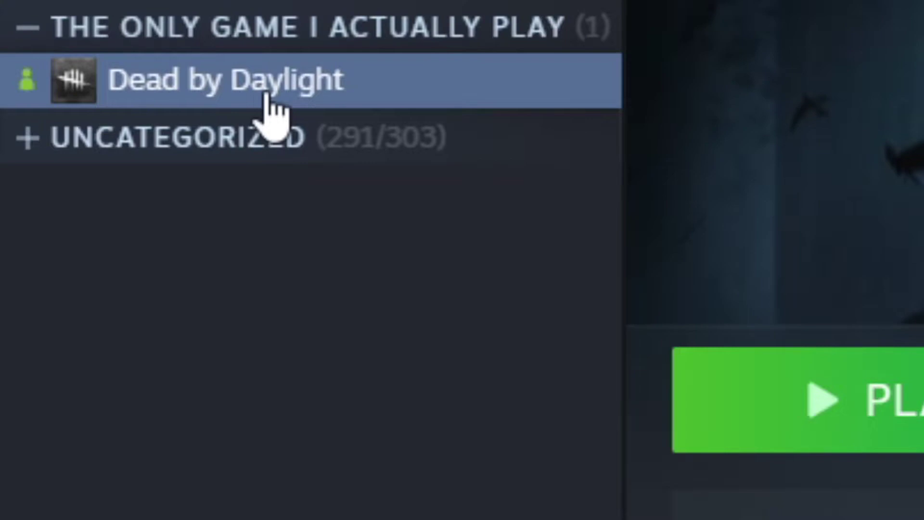
Open Dead by Daylight's Steam Properties and browse its local files
{"action": "right_click", "coordinate": [267, 97]}
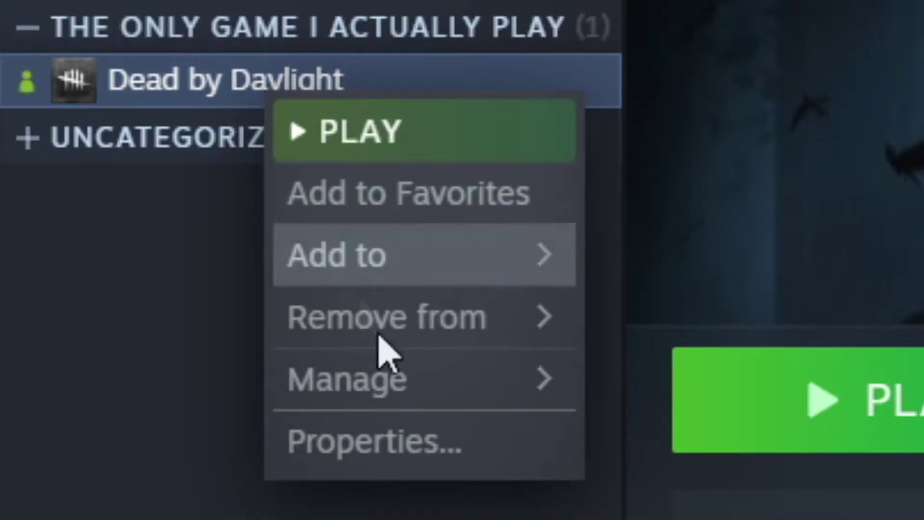
{"action": "left_click", "coordinate": [405, 448]}
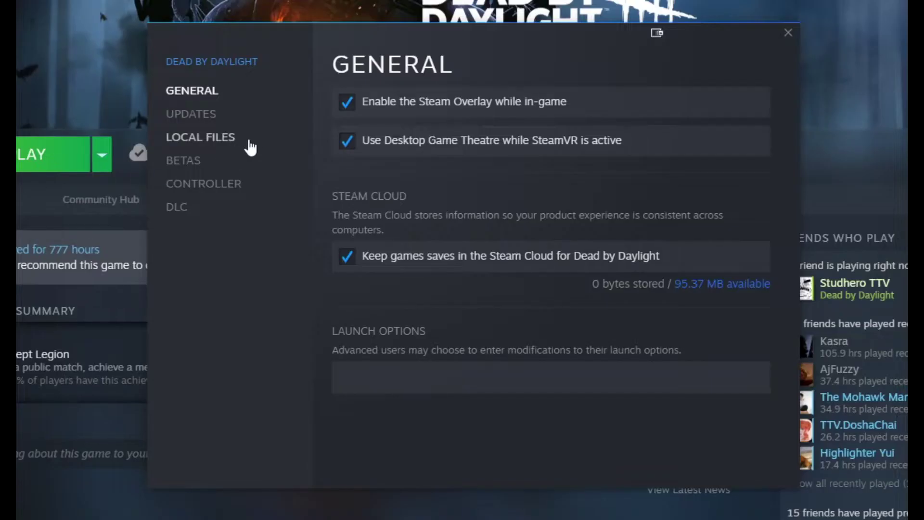
{"action": "left_click", "coordinate": [239, 140]}
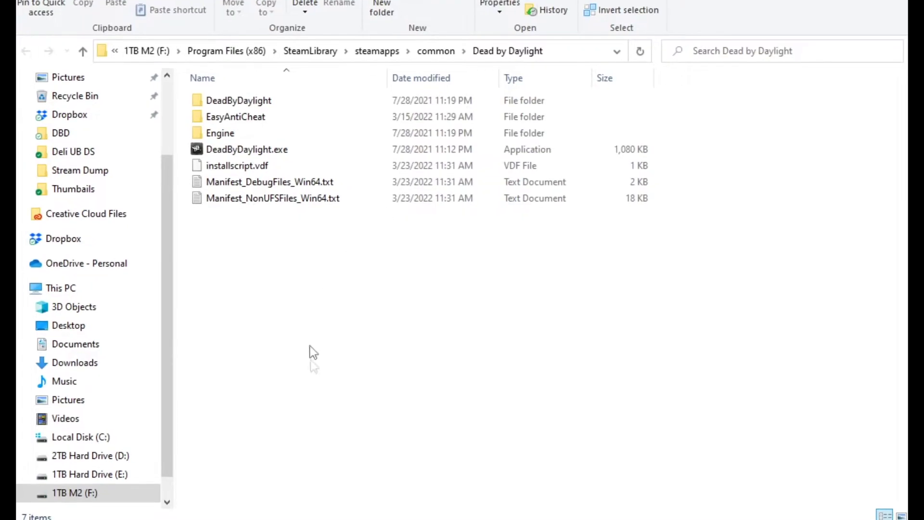
Navigate to DeadByDaylight\Binaries\Win64 and close the Steam Properties window
{"action": "double_click", "coordinate": [233, 97]}
{"action": "double_click", "coordinate": [253, 106]}
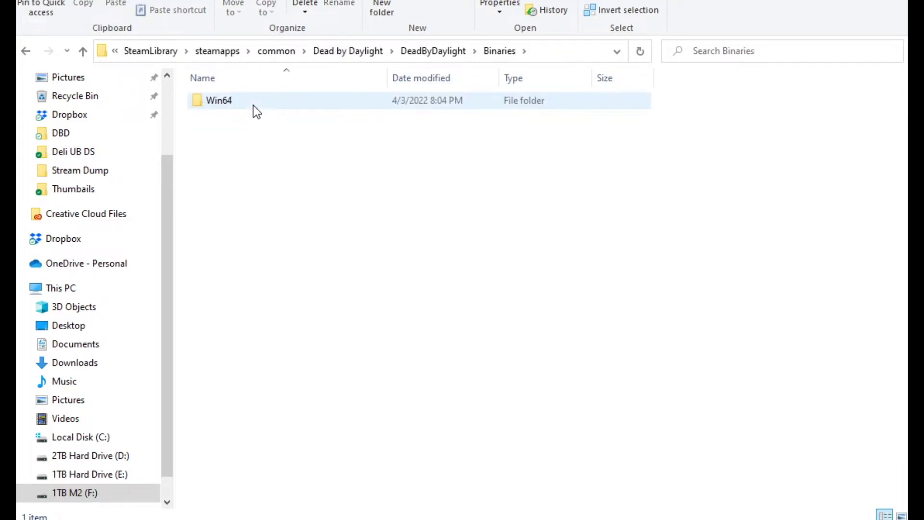
{"action": "double_click", "coordinate": [253, 106]}
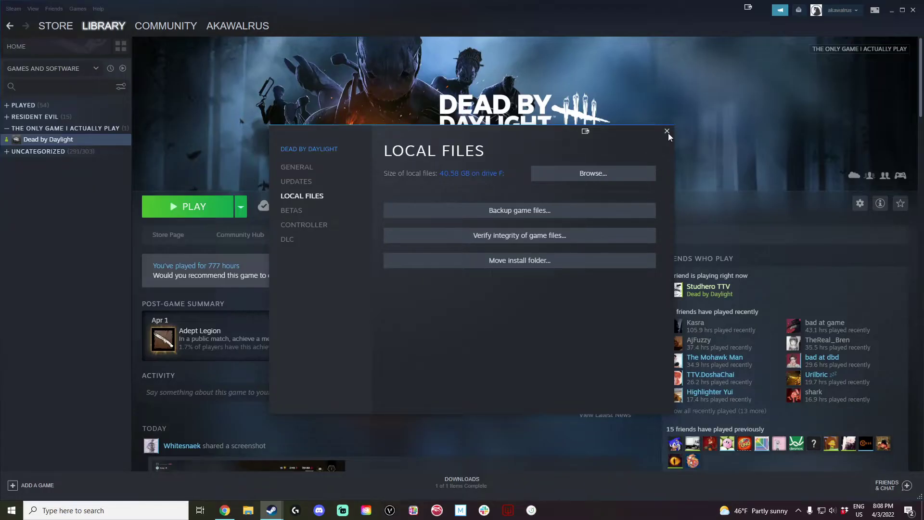
{"action": "left_click", "coordinate": [668, 133]}
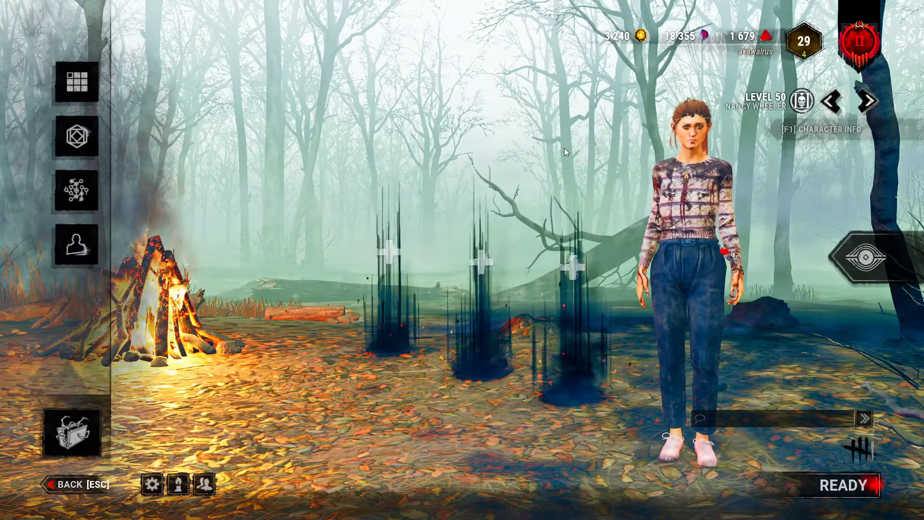
{"action": "key", "text": "Home"}
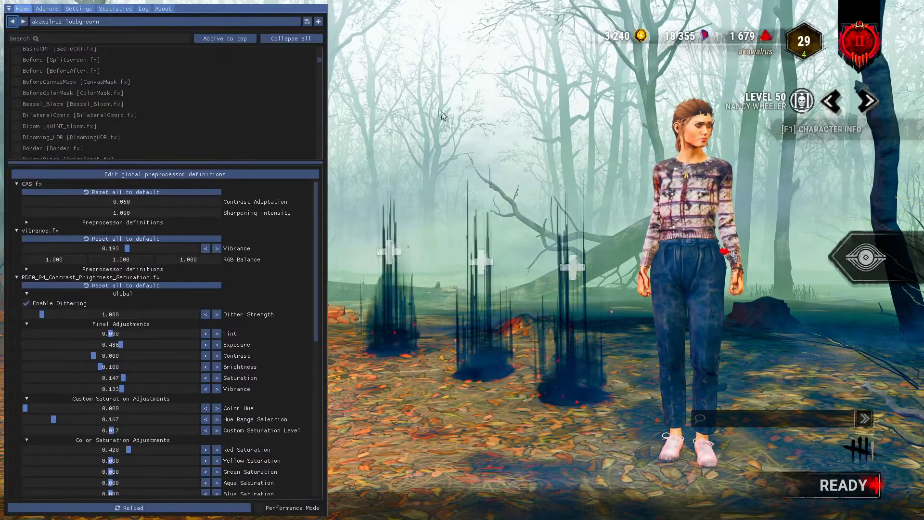
{"action": "left_click", "coordinate": [267, 22]}
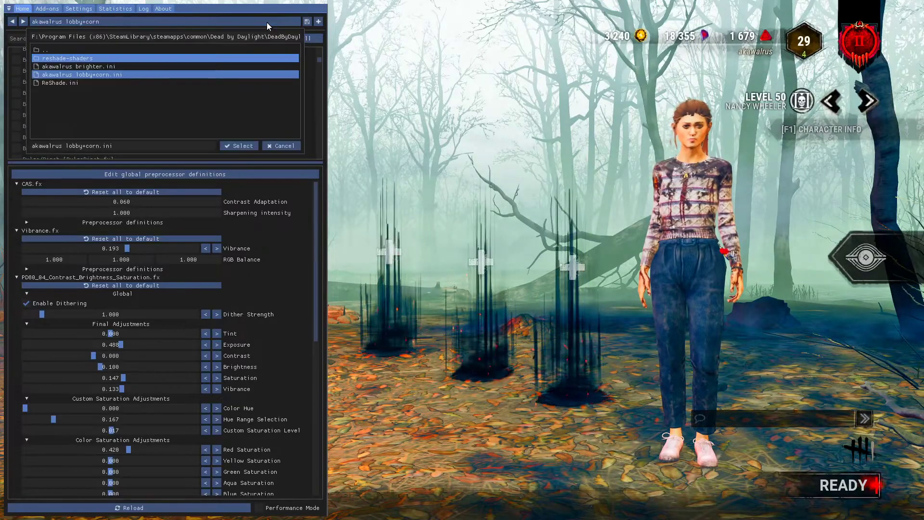
{"action": "left_click", "coordinate": [110, 68]}
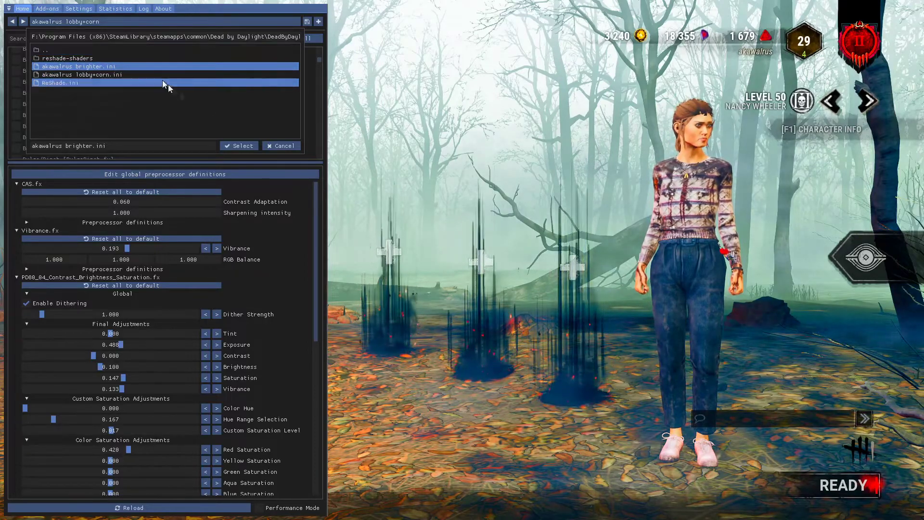
{"action": "left_click", "coordinate": [242, 147]}
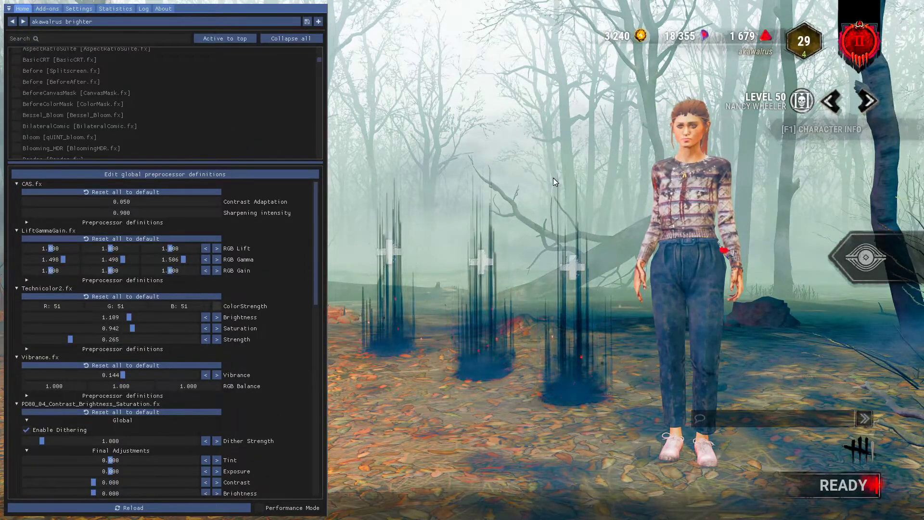
{"action": "left_click", "coordinate": [145, 22]}
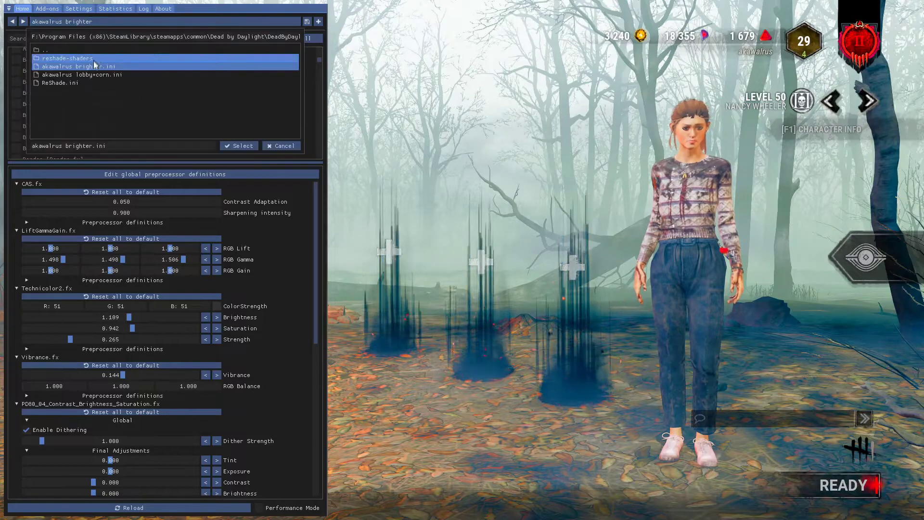
{"action": "left_click", "coordinate": [103, 75]}
{"action": "left_click", "coordinate": [246, 145]}
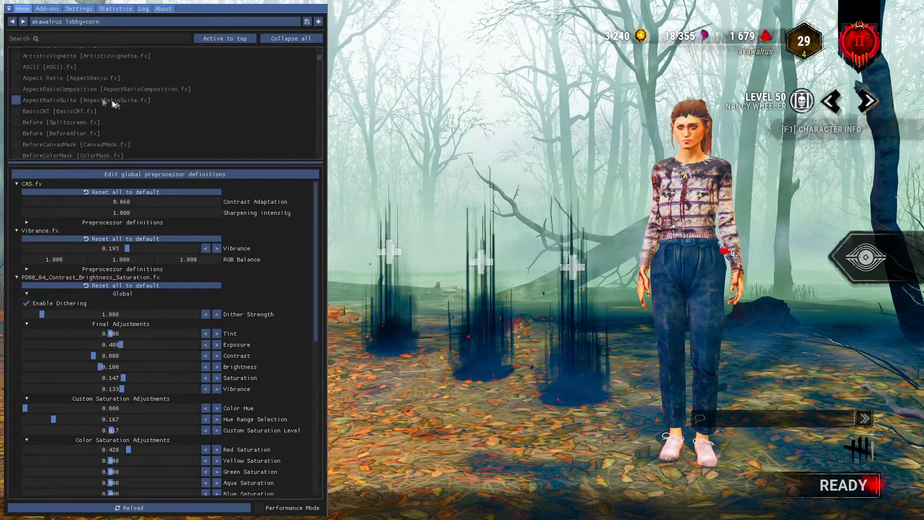
{"action": "mouse_move", "coordinate": [85, 121]}
{"action": "scroll", "coordinate": [86, 121], "scroll_direction": "up", "scroll_amount": 1}
{"action": "scroll", "coordinate": [159, 371], "scroll_direction": "down", "scroll_amount": 2}
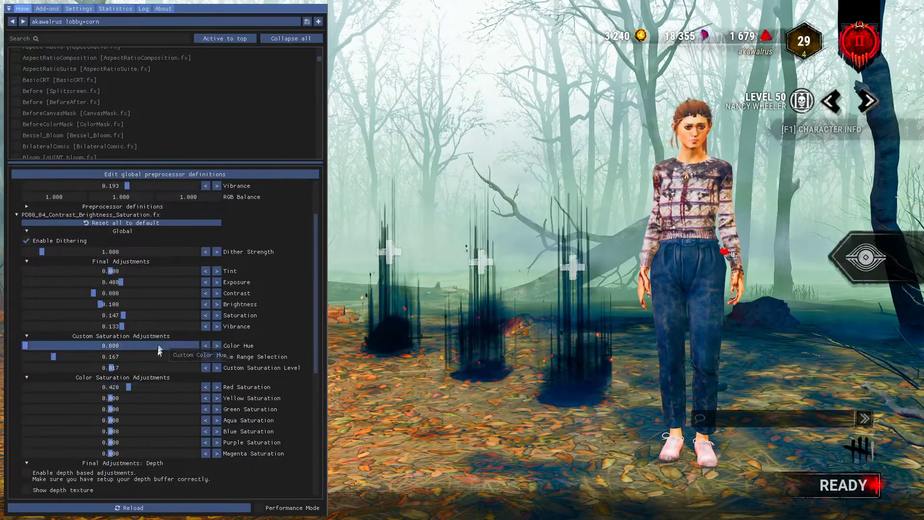
{"action": "scroll", "coordinate": [156, 333], "scroll_direction": "up", "scroll_amount": 2}
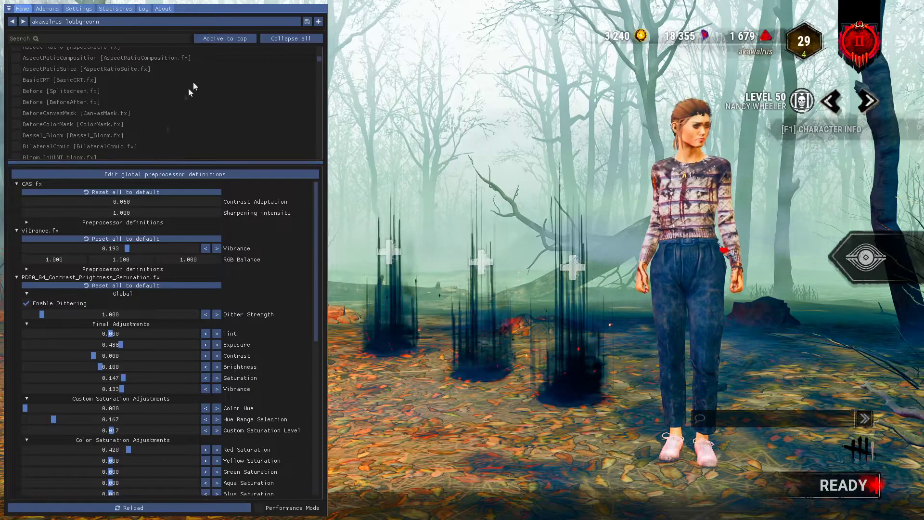
{"action": "left_click", "coordinate": [290, 22]}
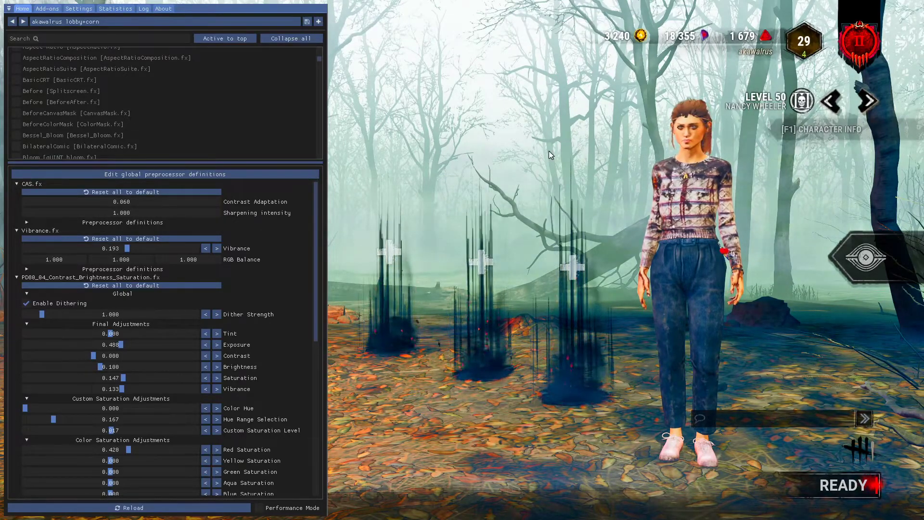
{"action": "key", "text": "Home"}
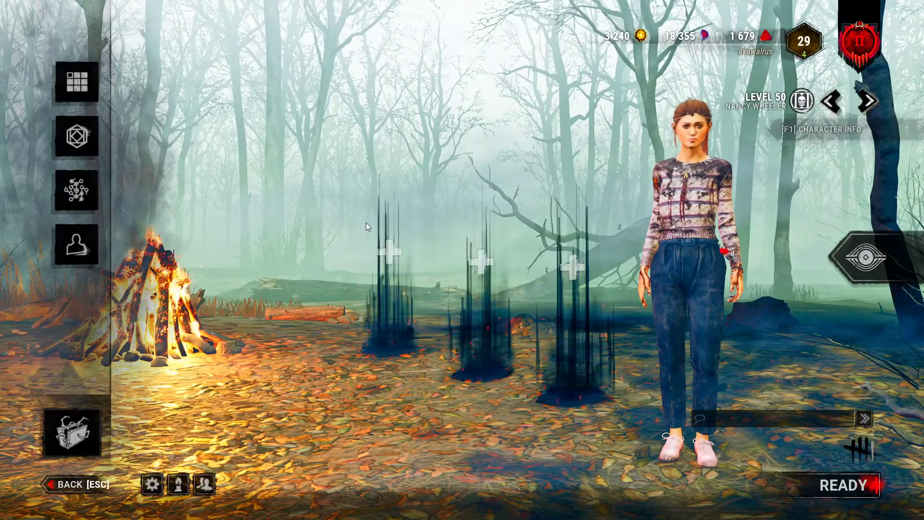